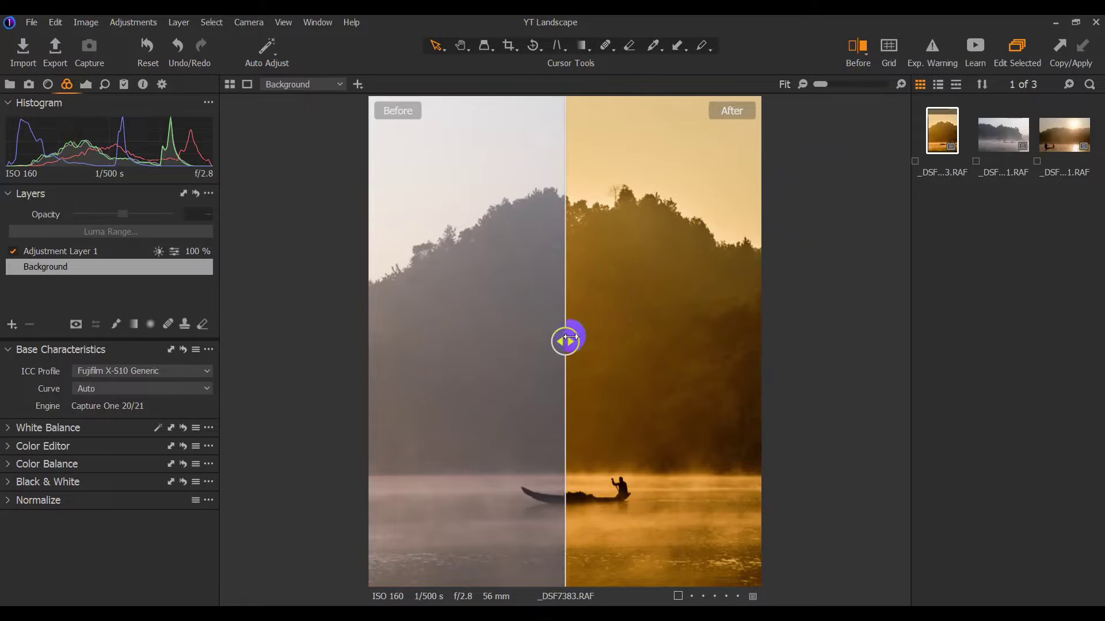
# - Compare the before and after versions of the lake photo across its full width
pyautogui.moveTo(565, 341); pyautogui.dragTo(358, 358)
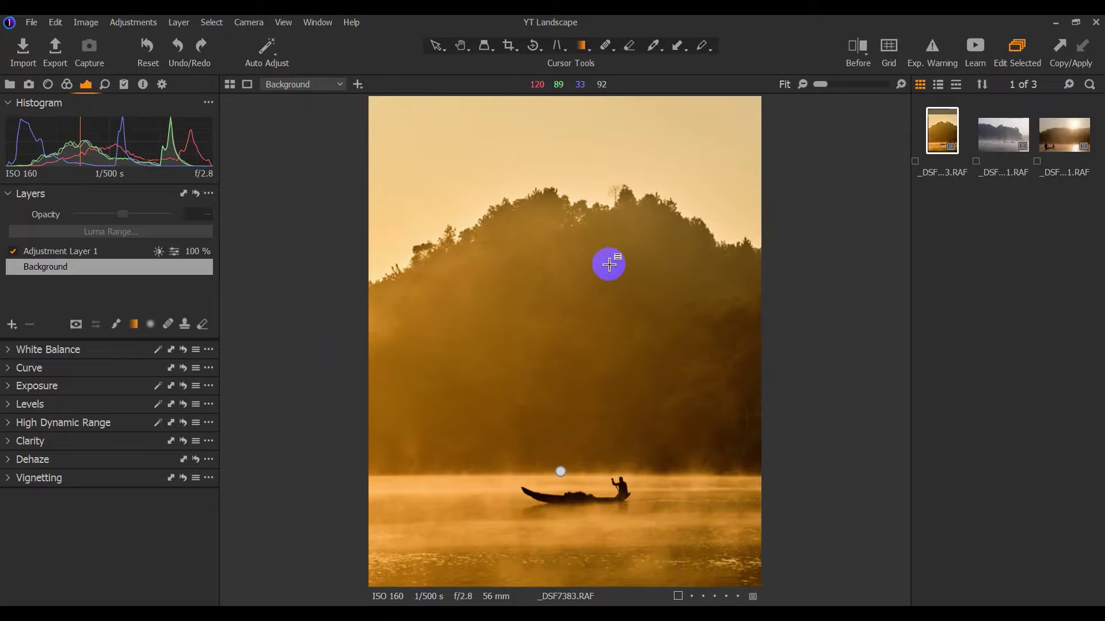
pyautogui.moveTo(607, 264)
pyautogui.mouseDown()
pyautogui.moveTo(574, 271)
pyautogui.moveTo(655, 193)
pyautogui.mouseUp()
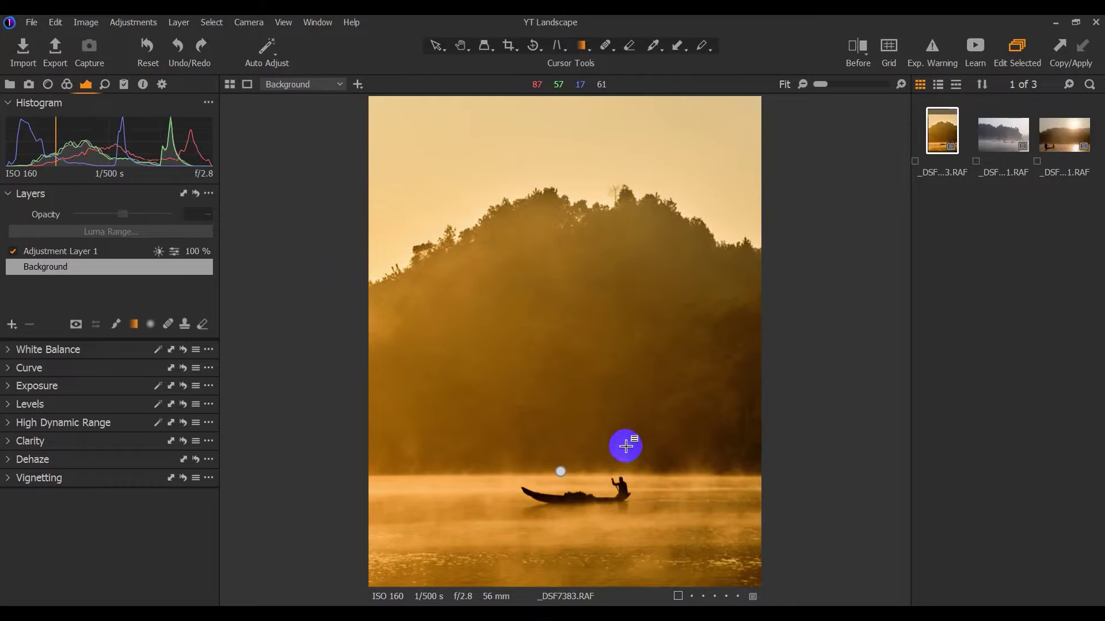
# - Set the Background layer's exposure to 0.46 and its High Dynamic Range highlight value to -100
pyautogui.click(8, 386)
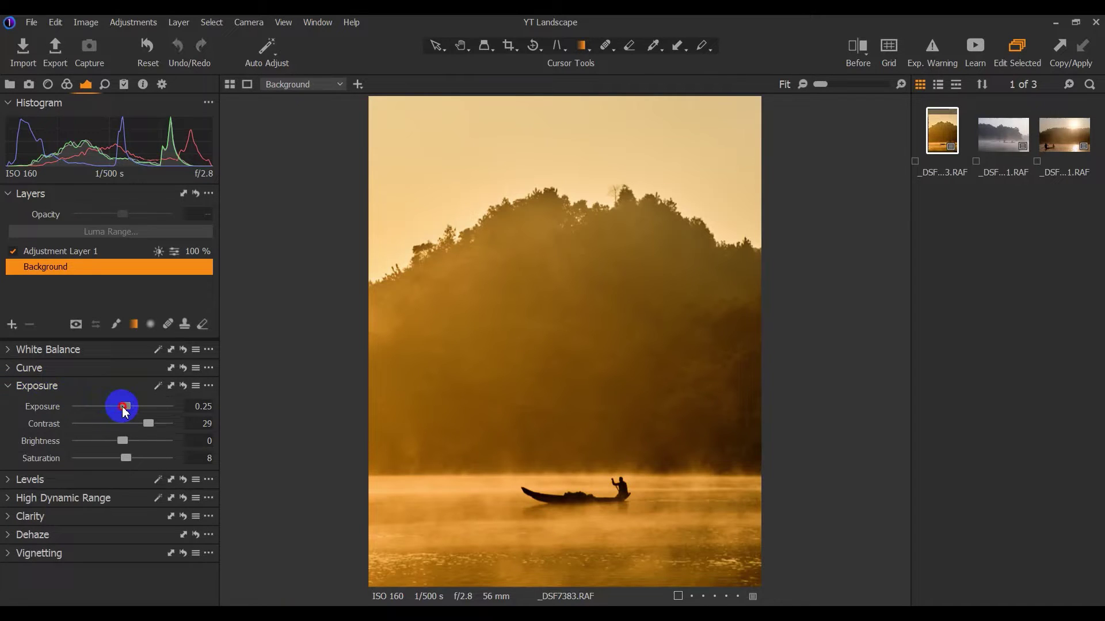
pyautogui.moveTo(125, 410); pyautogui.dragTo(128, 411)
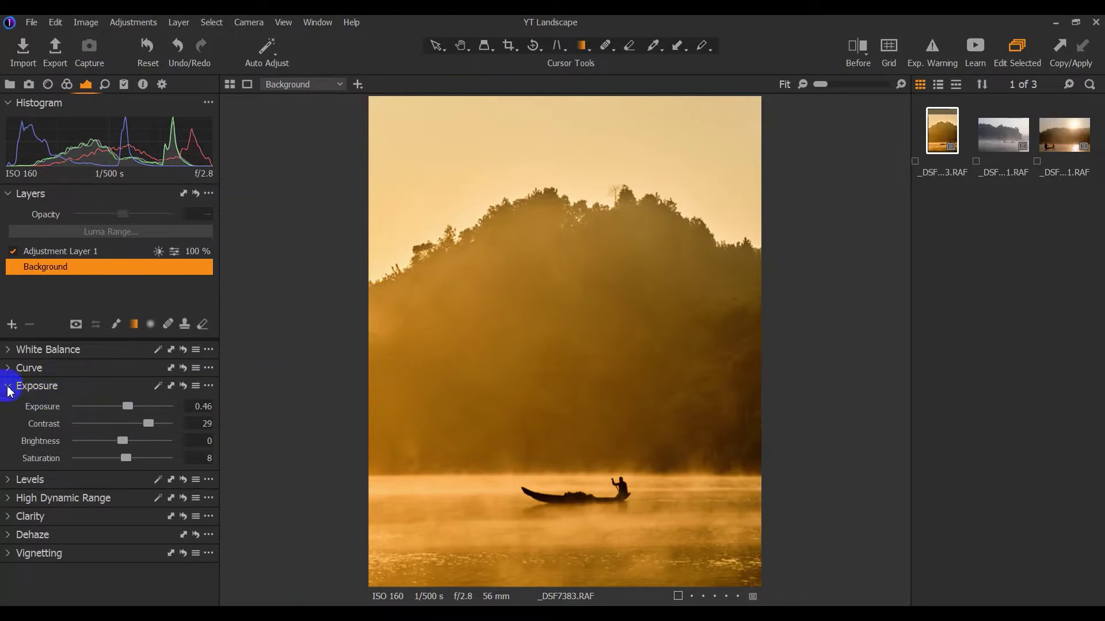
pyautogui.click(11, 502)
pyautogui.moveTo(118, 519); pyautogui.dragTo(43, 522)
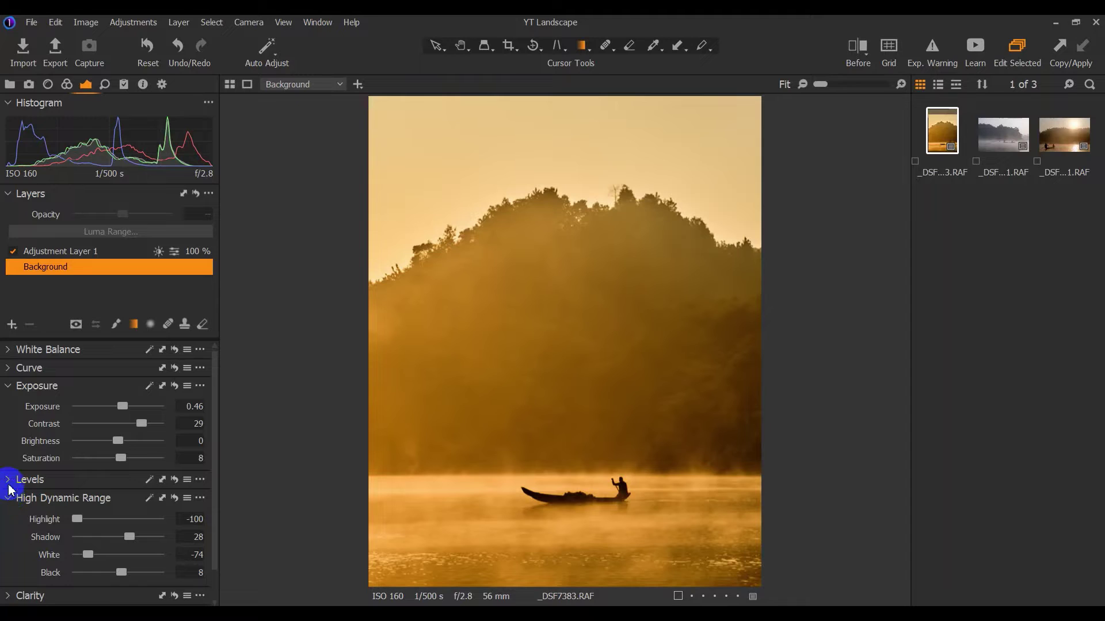
# - Add a new adjustment layer and draw a linear gradient mask from the upper sky down to the lower hillside
pyautogui.click(11, 324)
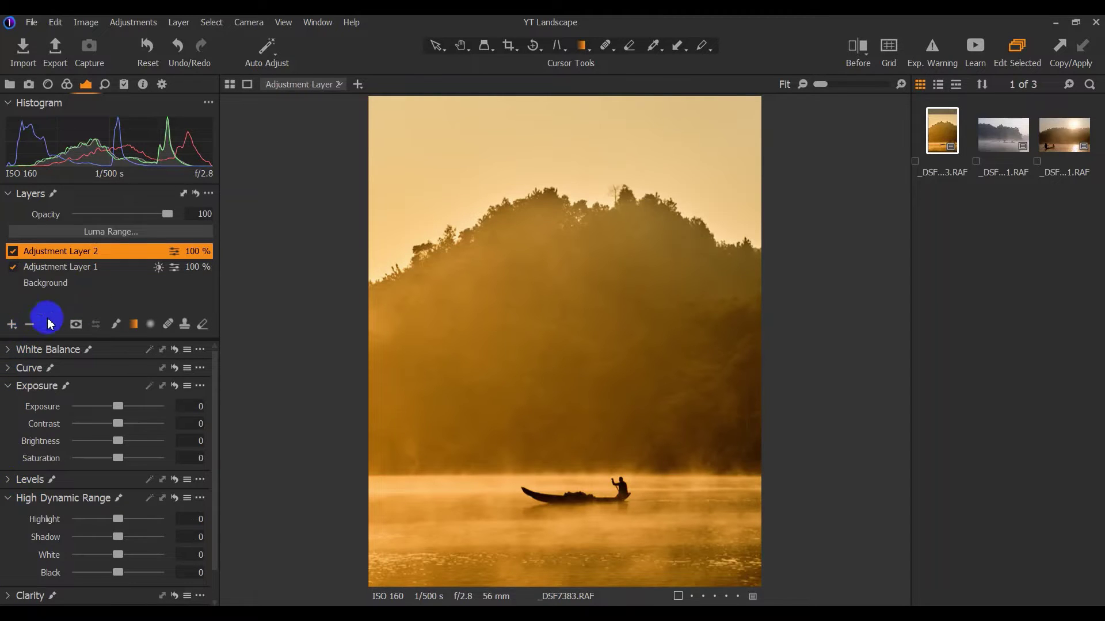
pyautogui.click(136, 330)
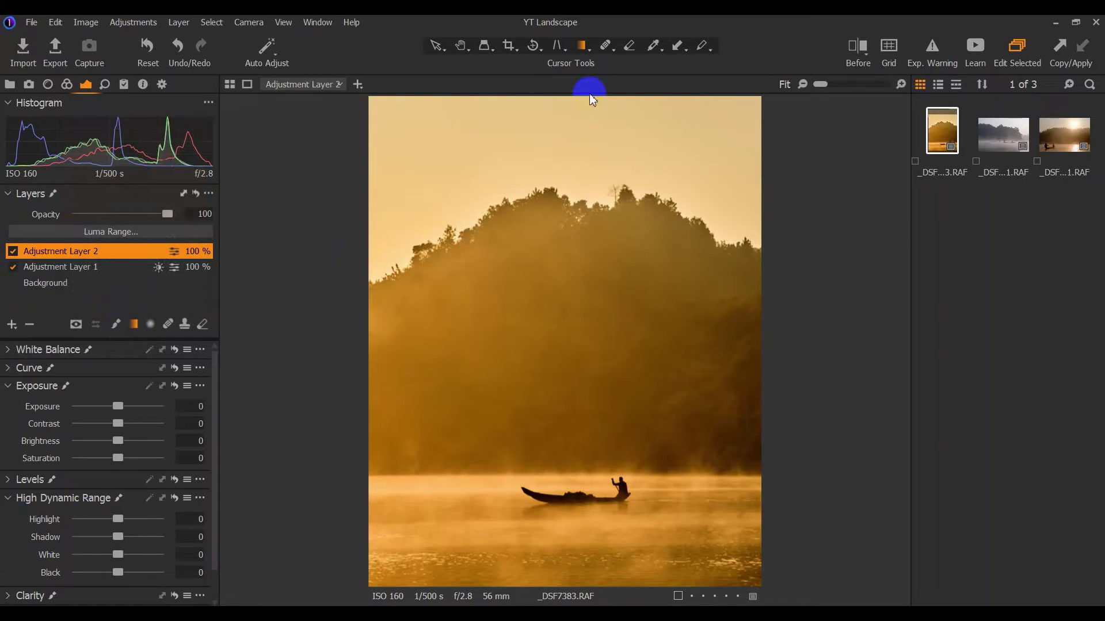
pyautogui.moveTo(577, 114); pyautogui.dragTo(586, 443)
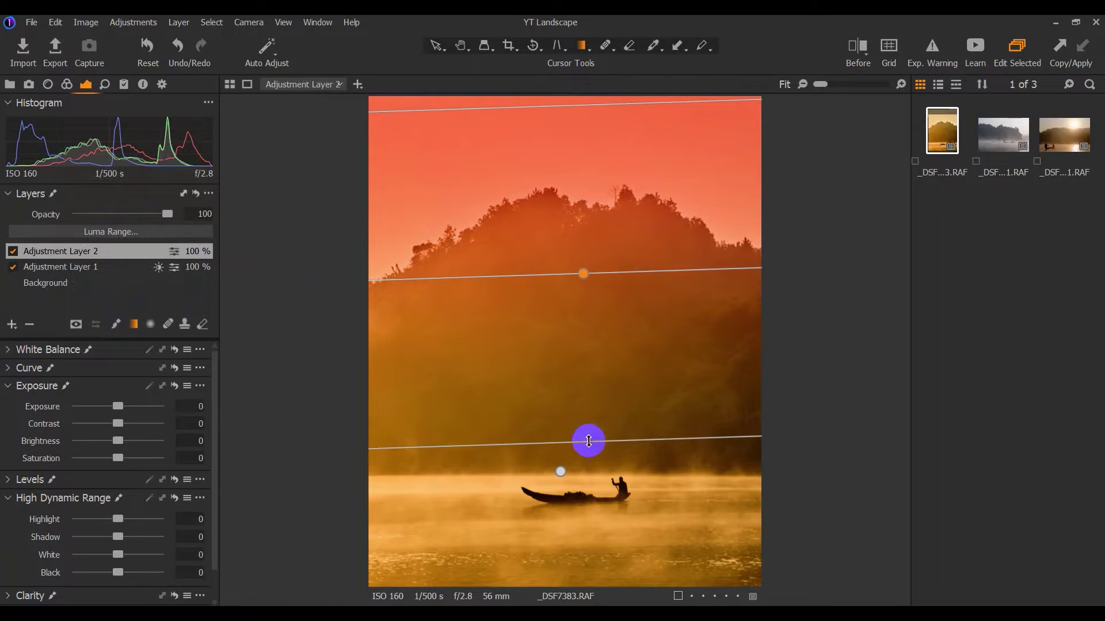
# - Limit the new layer's mask to the bright sky with a luma range of 183 to 235 and a lower falloff of 175
pyautogui.click(168, 233)
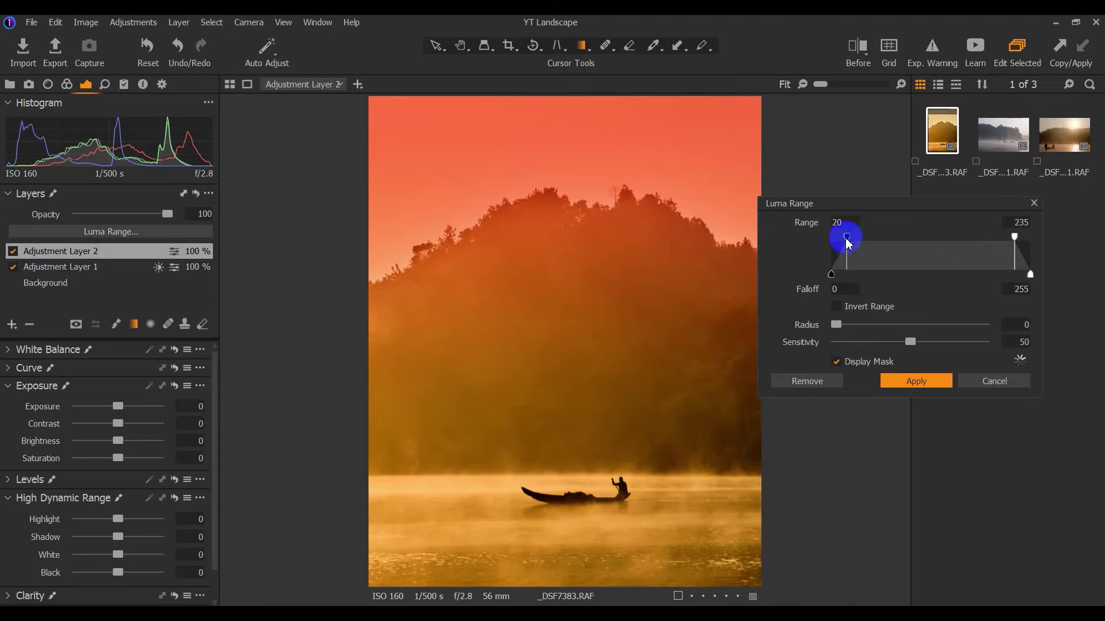
pyautogui.moveTo(846, 237); pyautogui.dragTo(960, 280)
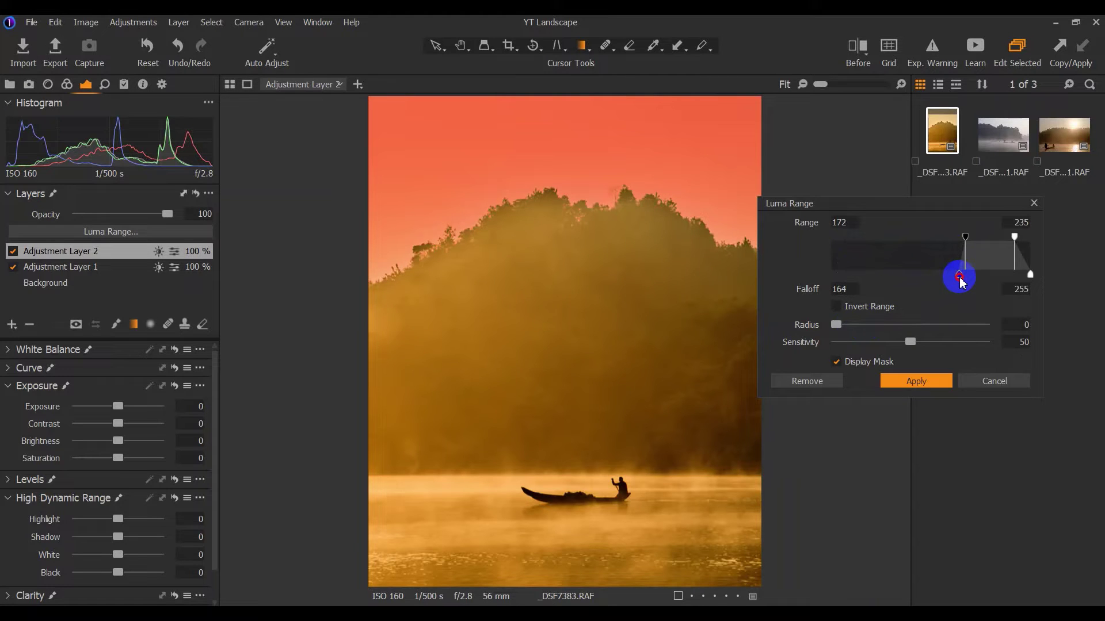
pyautogui.moveTo(964, 239); pyautogui.dragTo(977, 242)
pyautogui.click(908, 382)
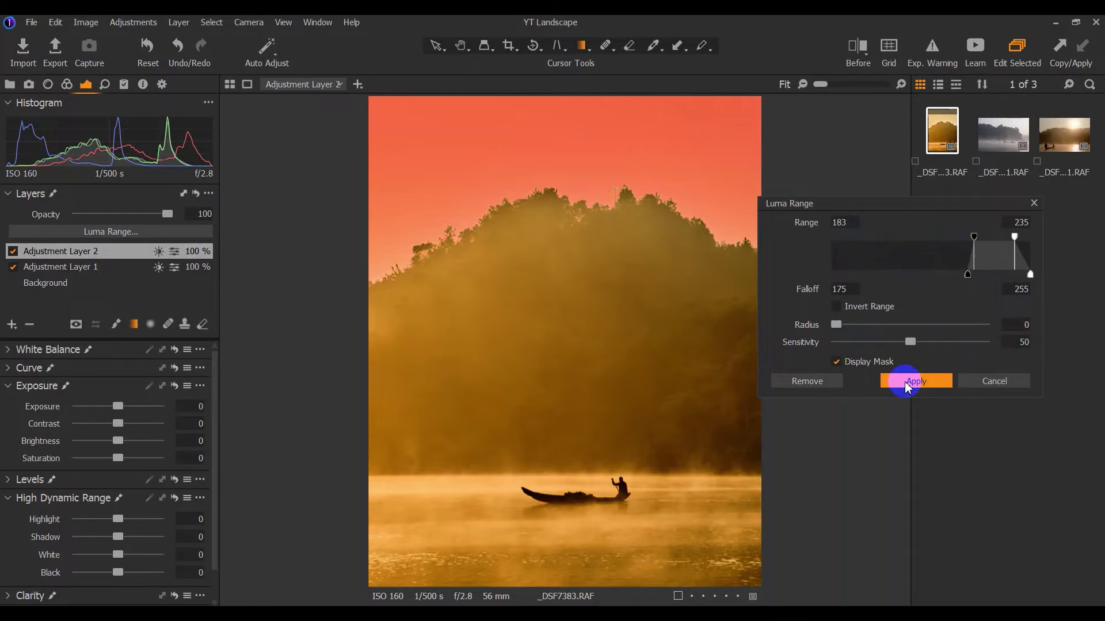
pyautogui.click(116, 408)
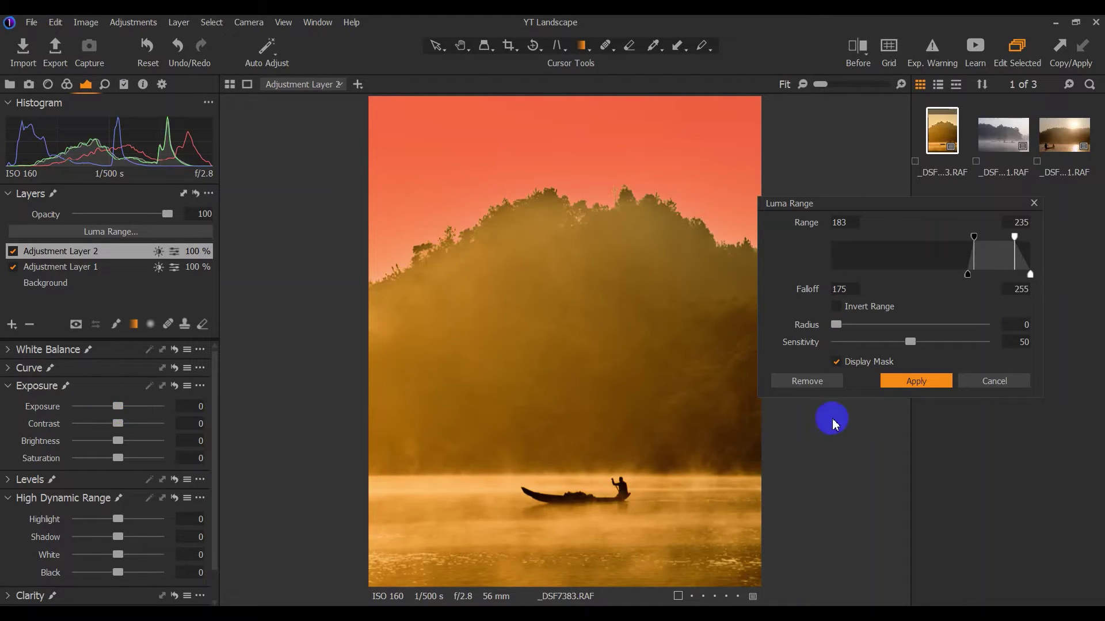
pyautogui.click(903, 382)
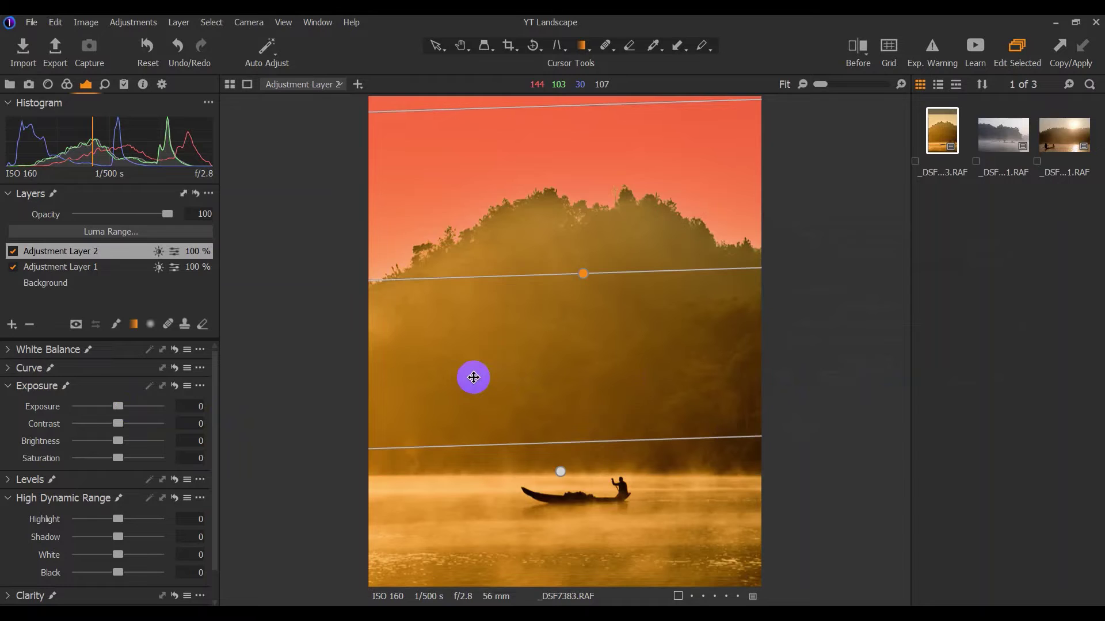
# - Darken the sky by setting the gradient layer's exposure to -0.96
pyautogui.moveTo(115, 409); pyautogui.dragTo(105, 410)
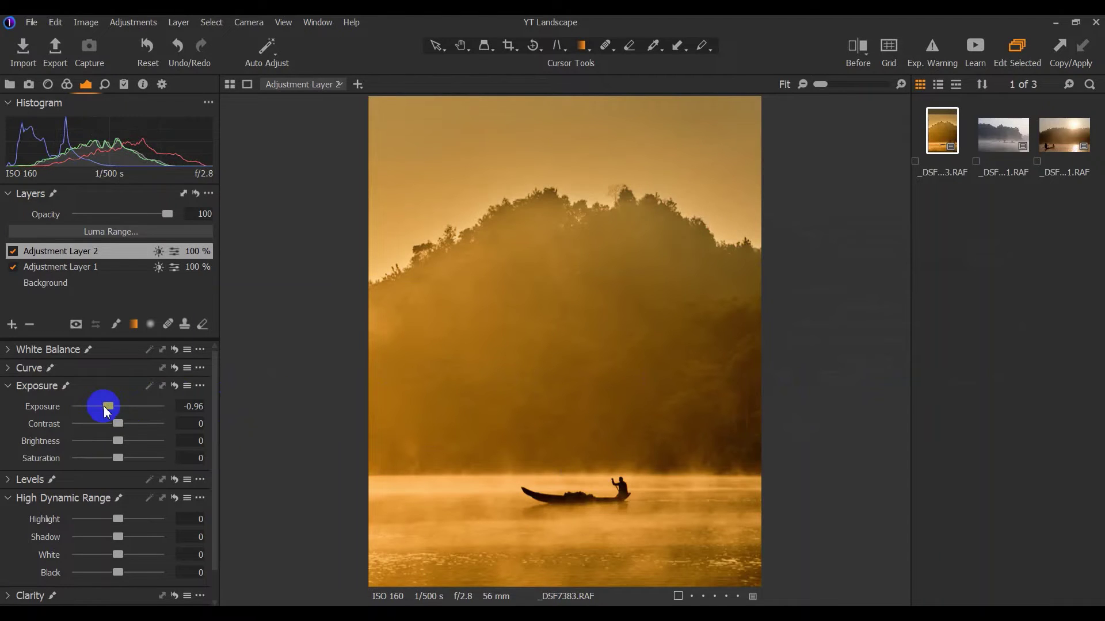
pyautogui.click(8, 385)
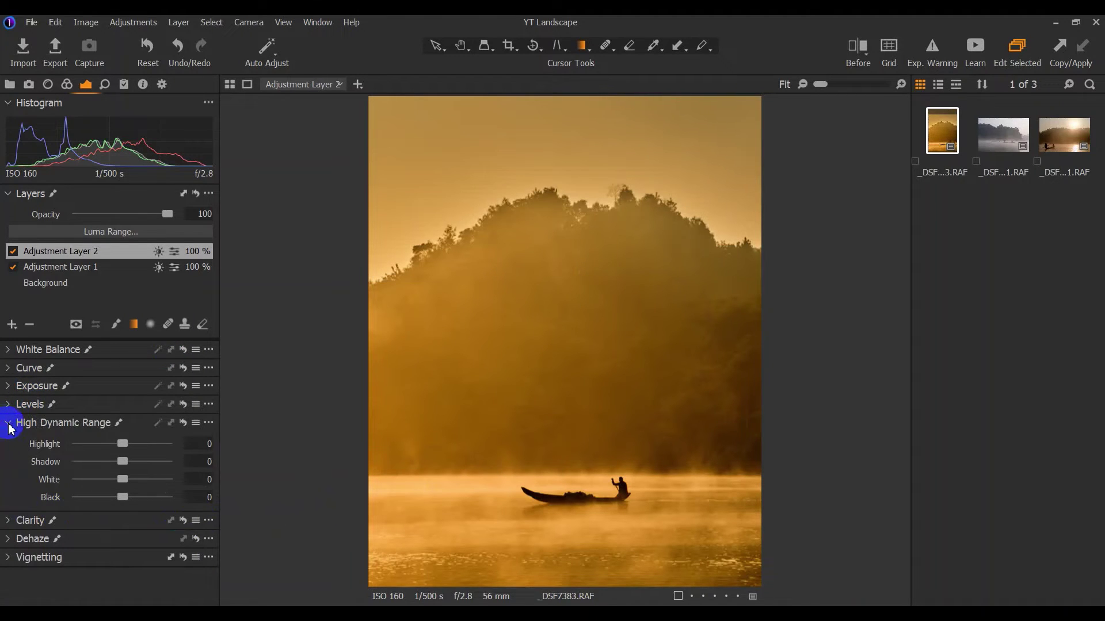
pyautogui.click(11, 425)
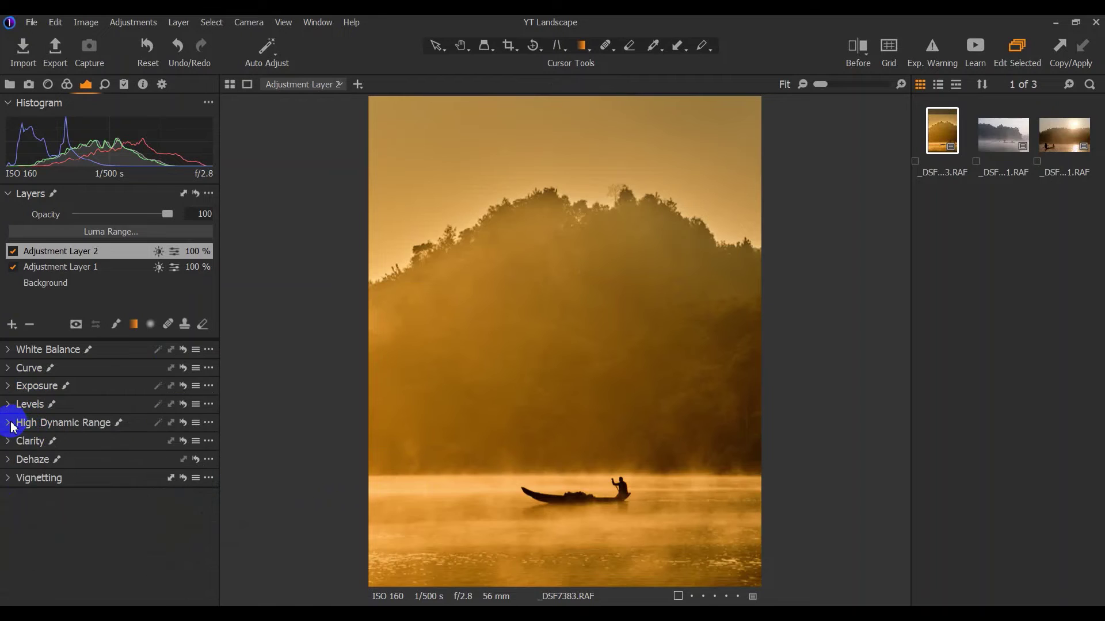
# - Try a vignetting amount of -0.56 with the Elliptic on Crop method, and reset it to 0
pyautogui.click(8, 481)
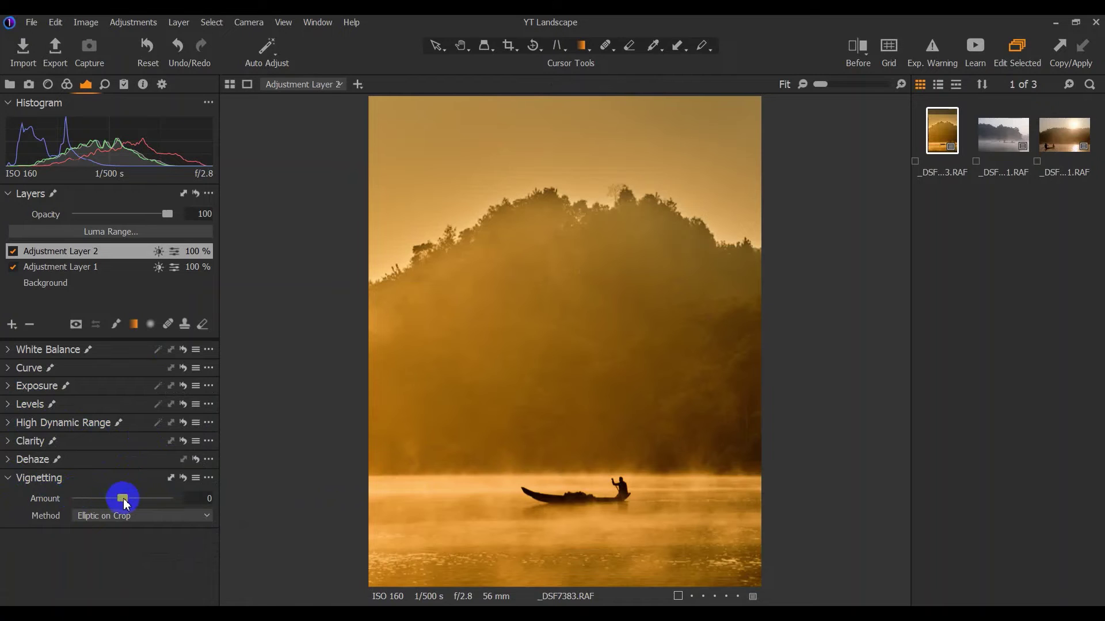
pyautogui.moveTo(126, 504); pyautogui.dragTo(118, 505)
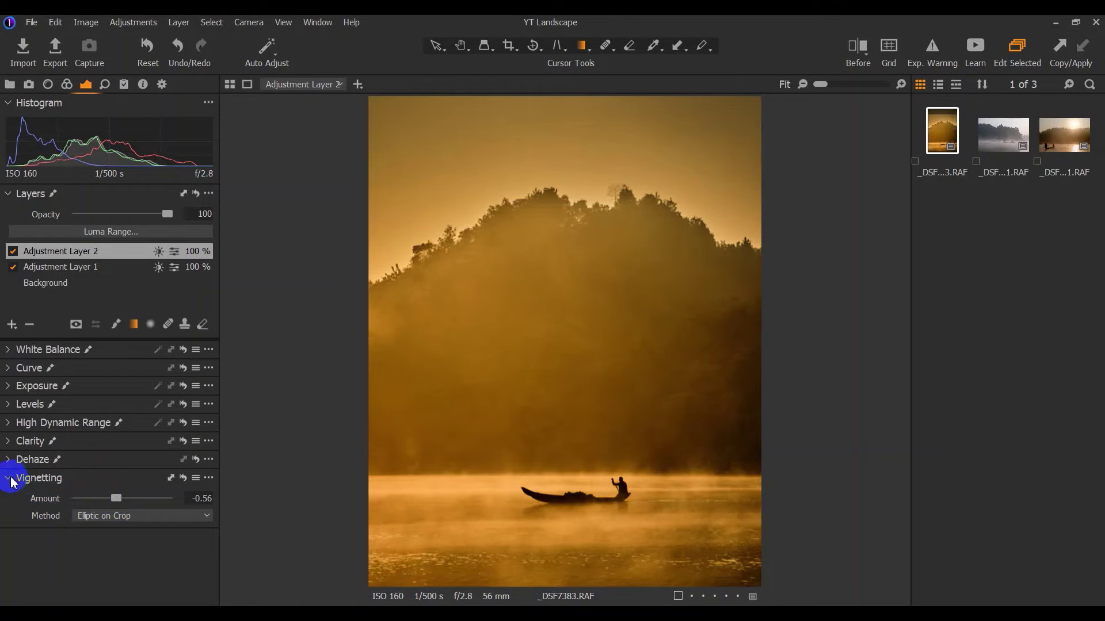
pyautogui.doubleClick(116, 498)
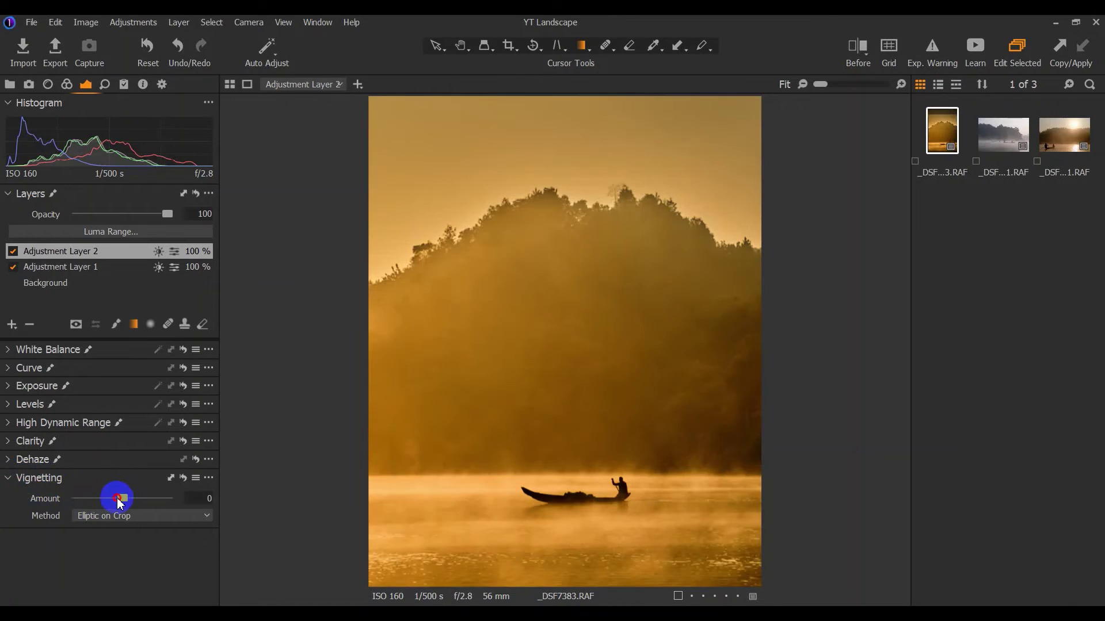
pyautogui.click(11, 481)
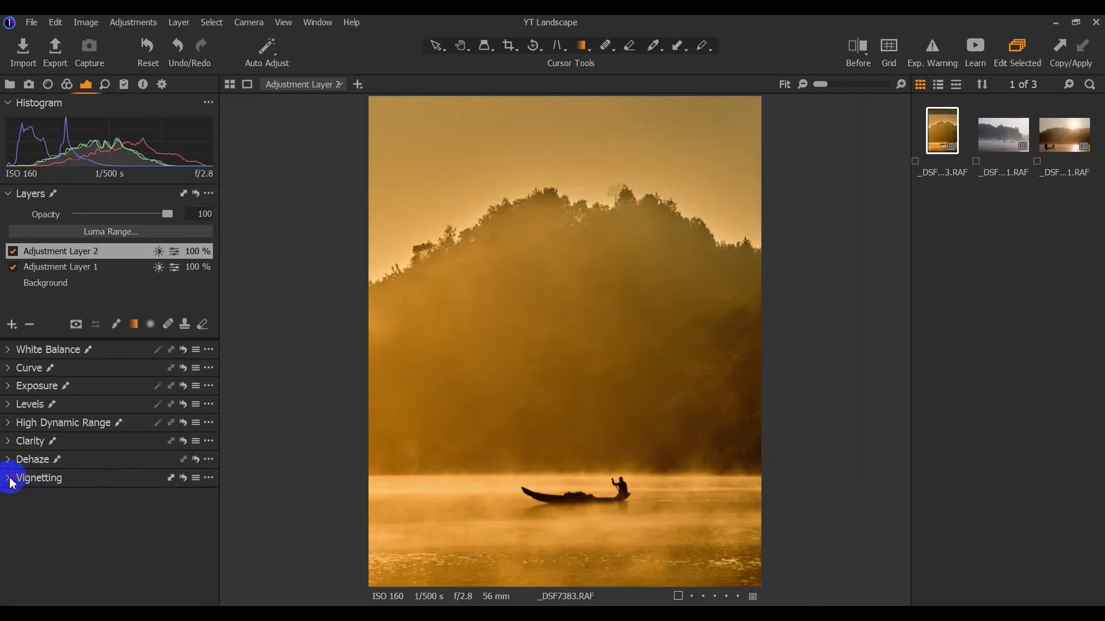
pyautogui.click(154, 326)
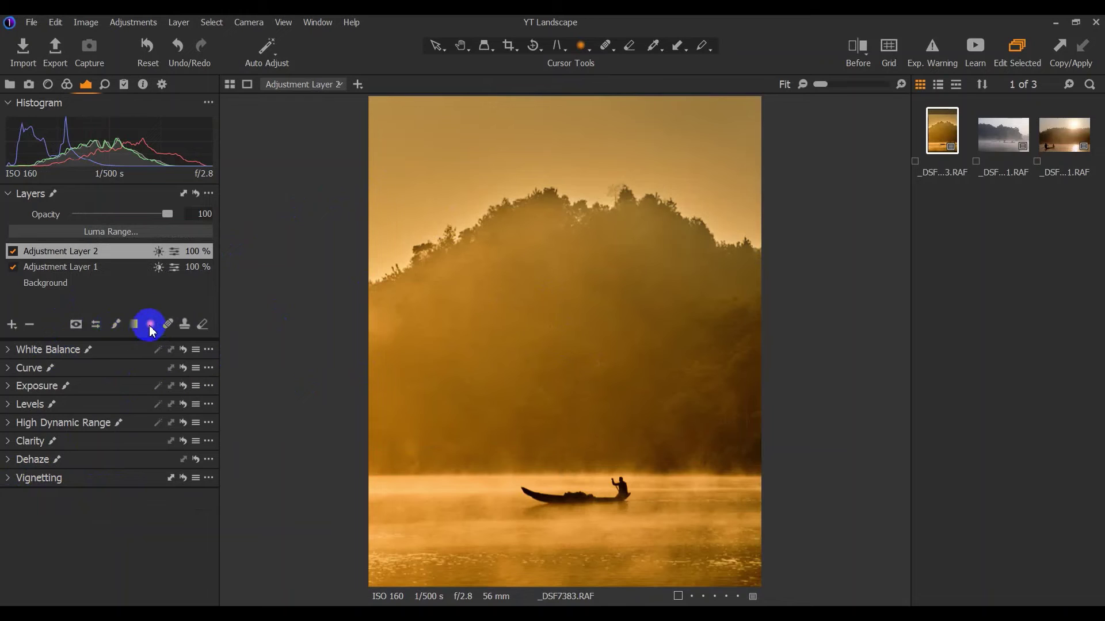
pyautogui.click(439, 50)
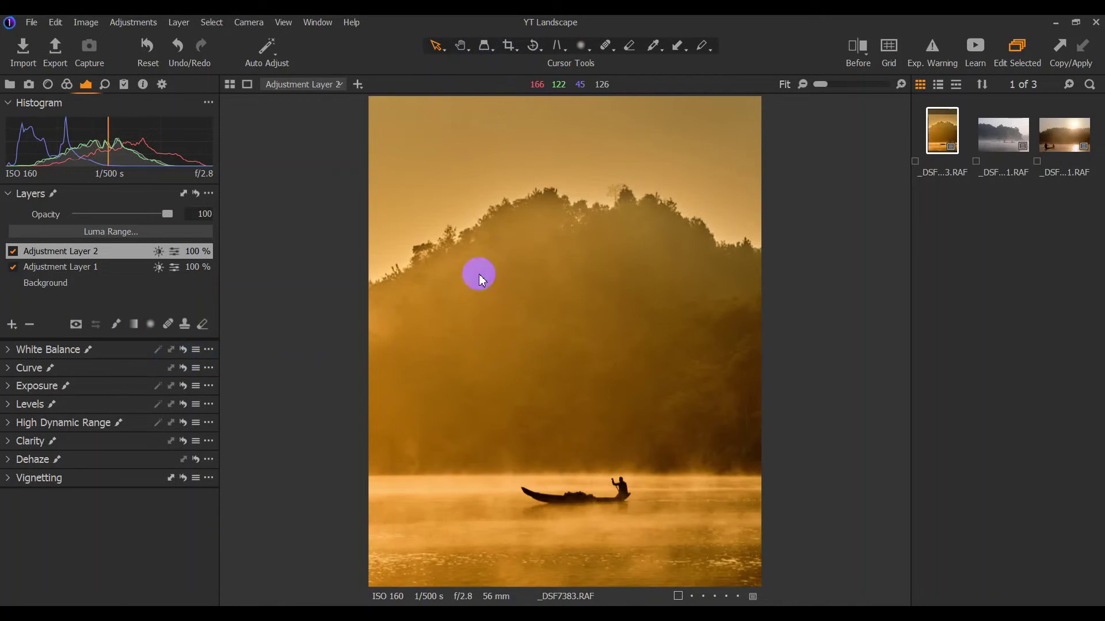
pyautogui.click(484, 51)
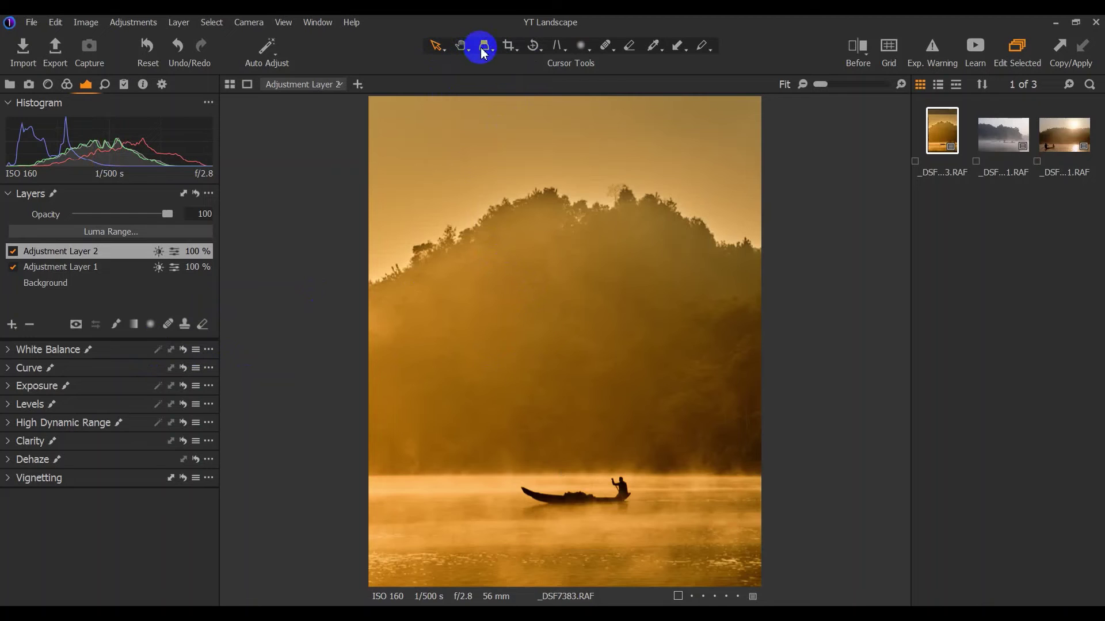
# - Shift the photo's crop frame slightly downward, keeping its size, and apply the crop
pyautogui.click(508, 50)
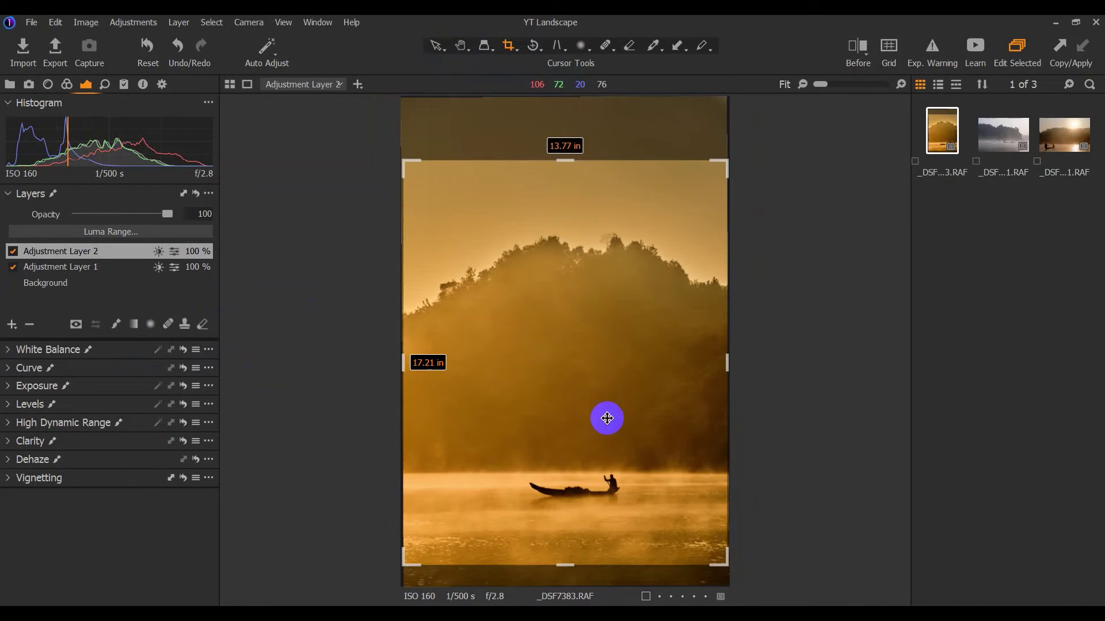
pyautogui.moveTo(607, 418); pyautogui.dragTo(607, 421)
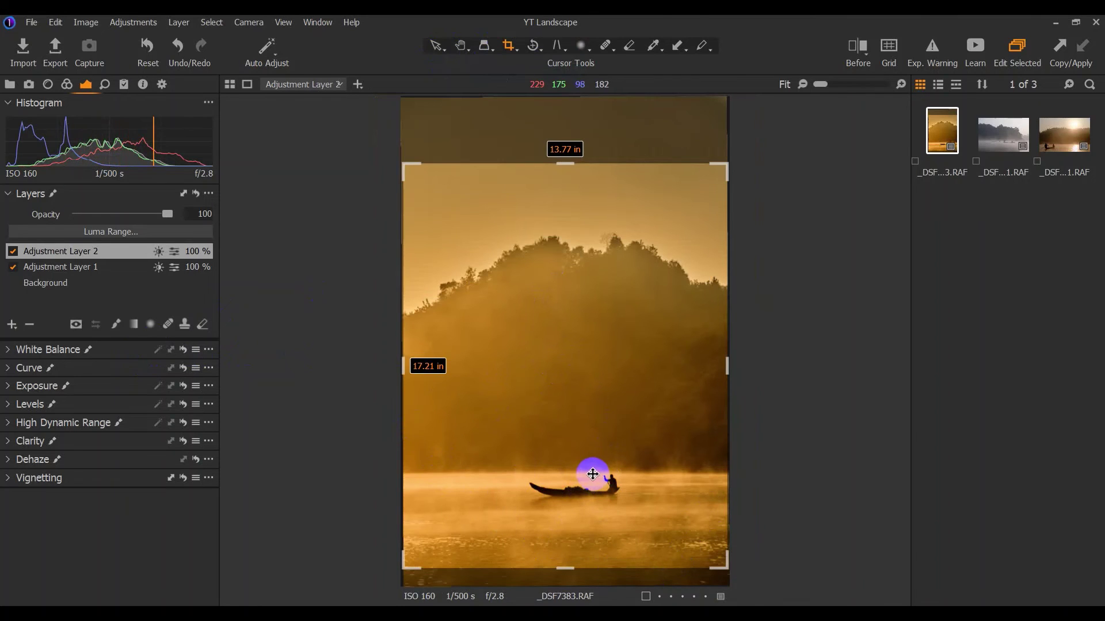
pyautogui.press('h')
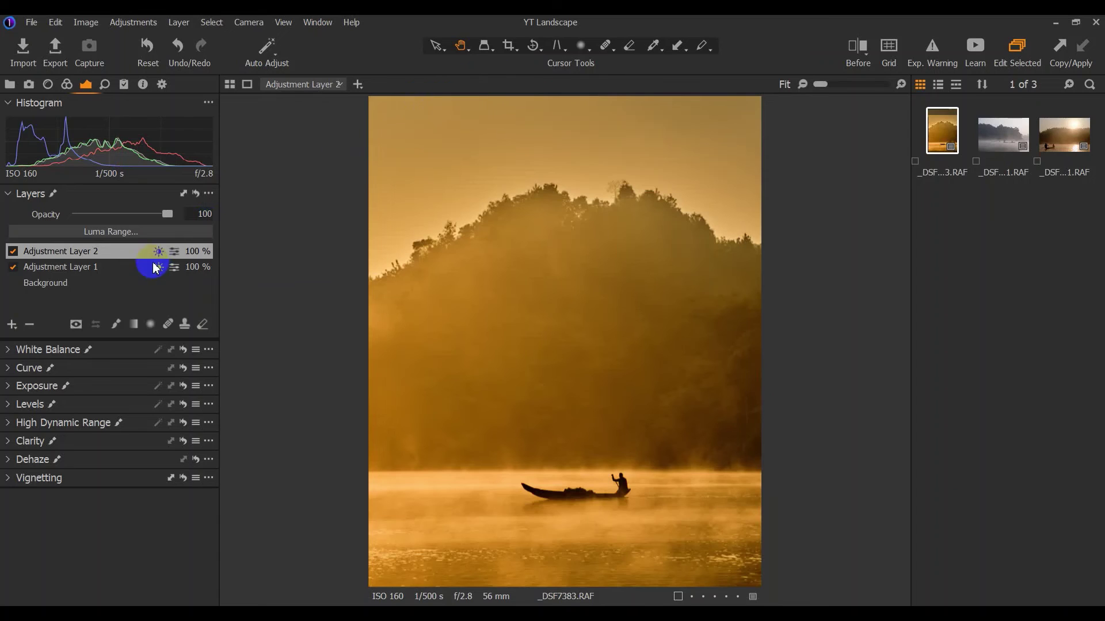
# - Draw a large radial gradient mask over the hill and sky on the sky adjustment layer
pyautogui.click(50, 289)
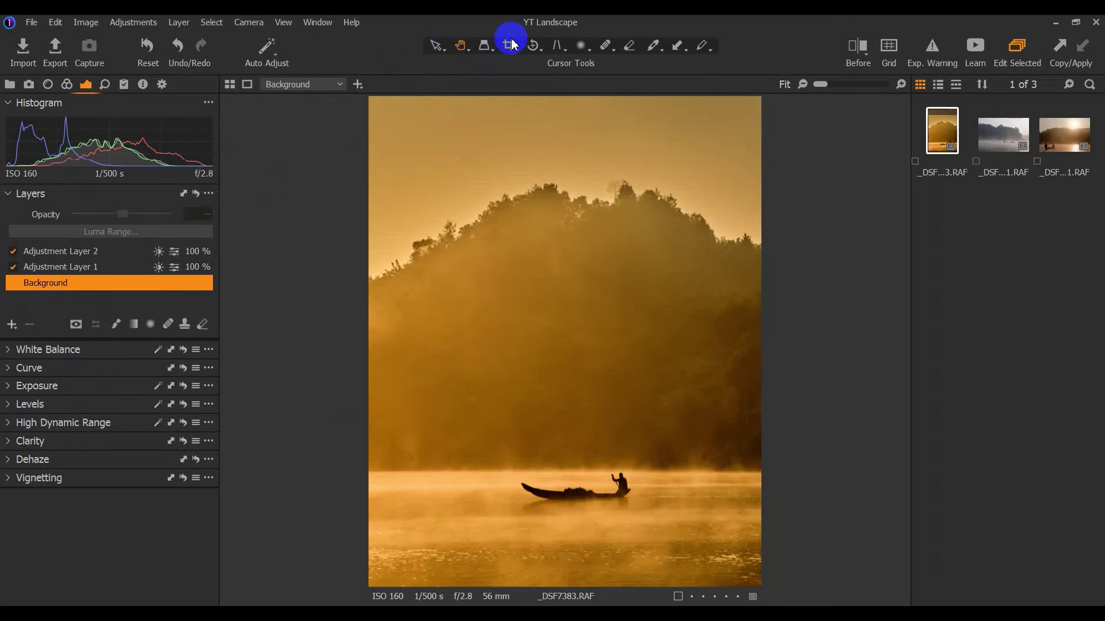
pyautogui.click(582, 46)
pyautogui.click(557, 270)
pyautogui.moveTo(557, 270); pyautogui.dragTo(246, 501)
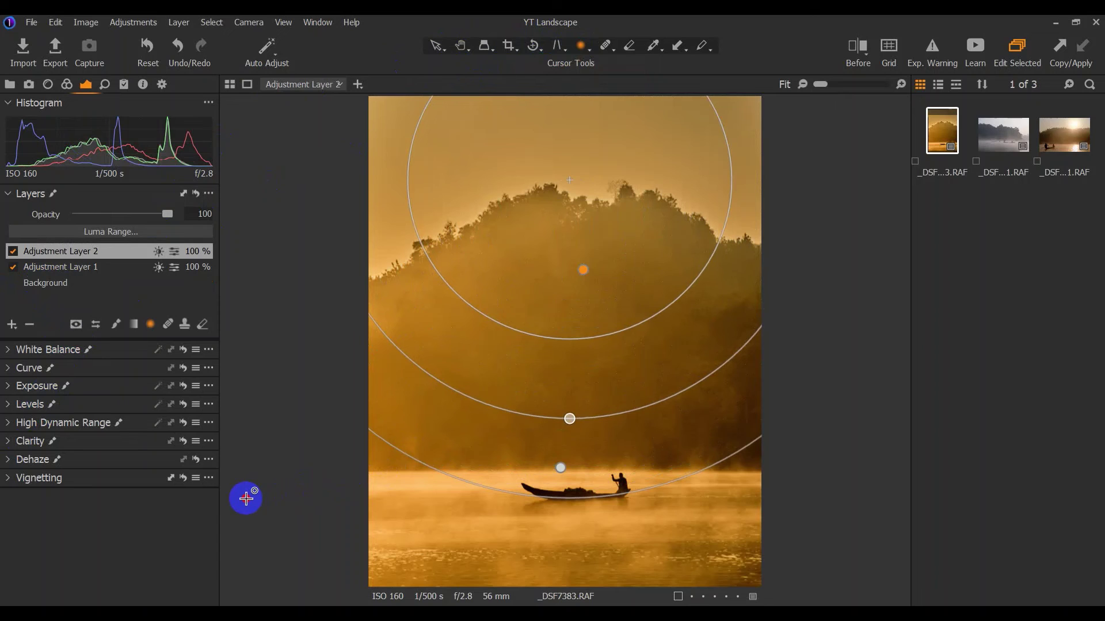
# - Stretch the radial mask taller and wider, recentre it on the hill, and check its coverage with the mask overlay
pyautogui.moveTo(565, 423); pyautogui.dragTo(547, 525)
pyautogui.moveTo(582, 279); pyautogui.dragTo(567, 345)
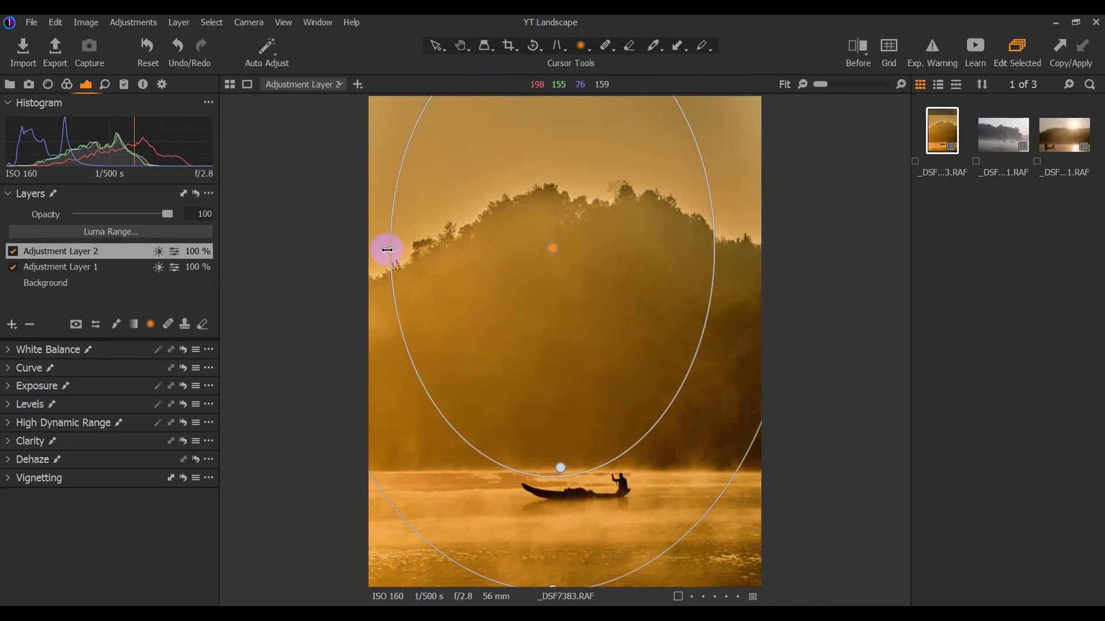
pyautogui.moveTo(384, 247); pyautogui.dragTo(361, 251)
pyautogui.moveTo(379, 251); pyautogui.dragTo(540, 260)
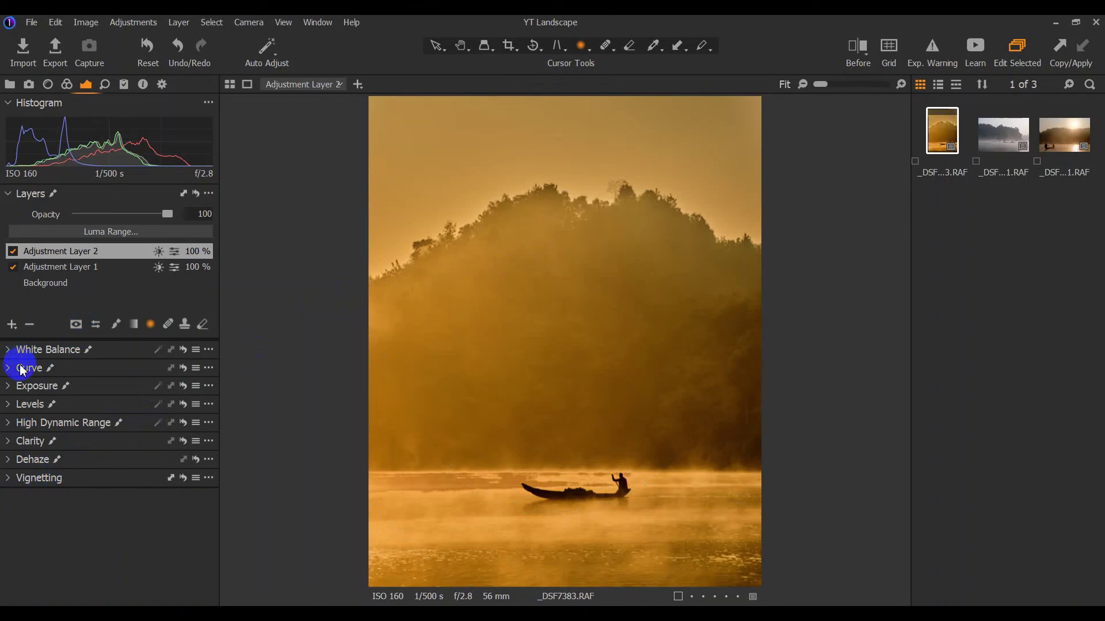
pyautogui.press('m')
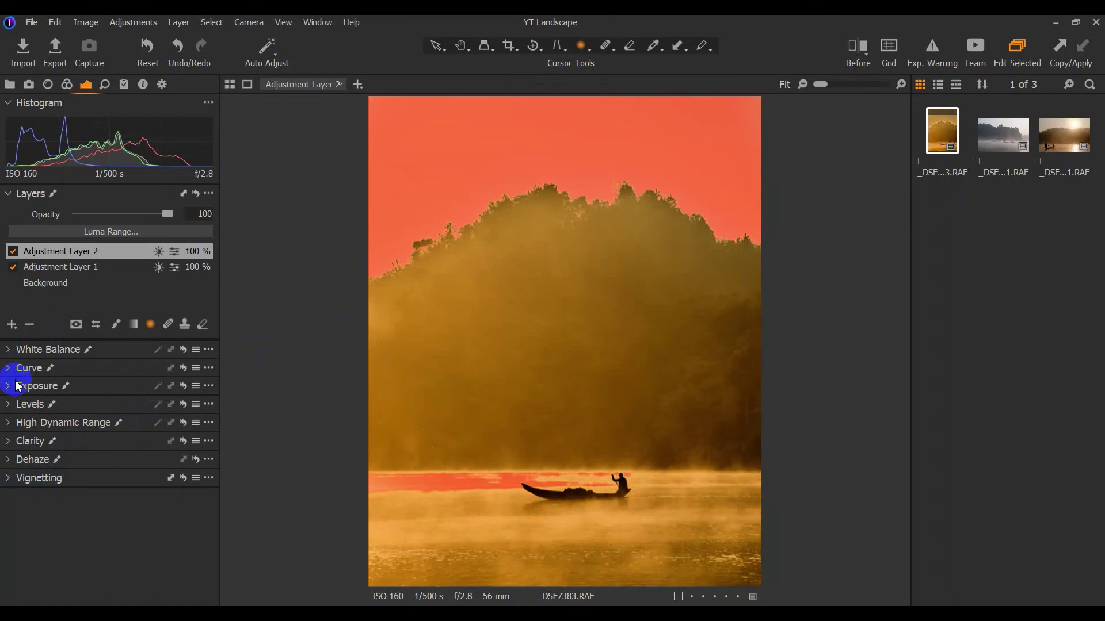
pyautogui.press('m')
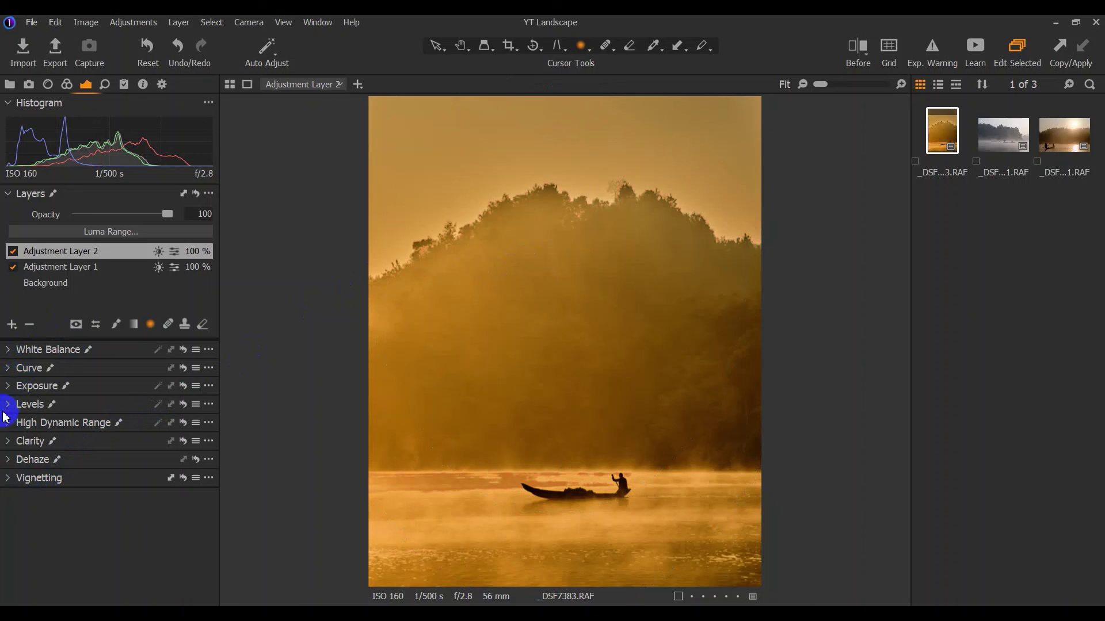
# - Lighten the photo's edges with a small positive vignetting amount, keeping the Elliptic on Crop method
pyautogui.click(7, 479)
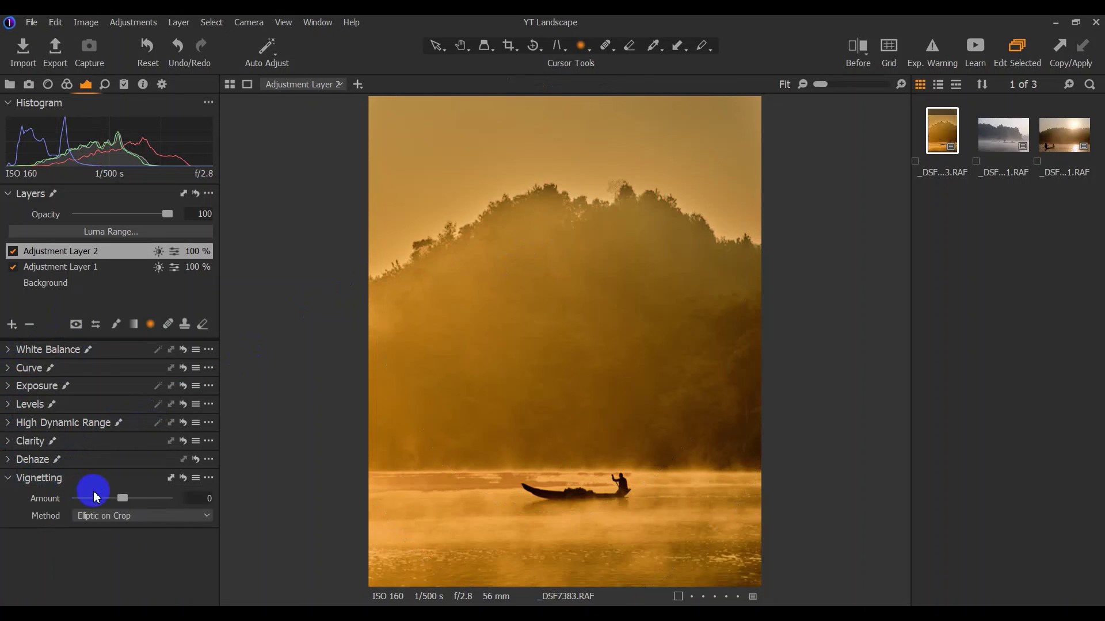
pyautogui.moveTo(121, 499)
pyautogui.mouseDown()
pyautogui.moveTo(111, 501)
pyautogui.moveTo(120, 502)
pyautogui.mouseUp()
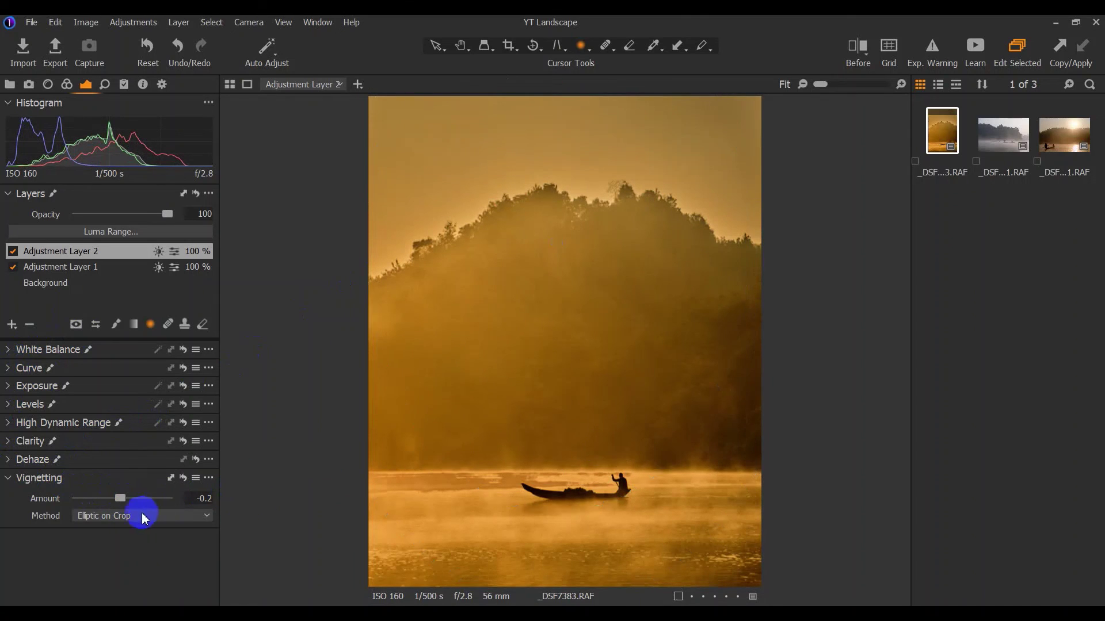
pyautogui.moveTo(118, 500); pyautogui.dragTo(129, 501)
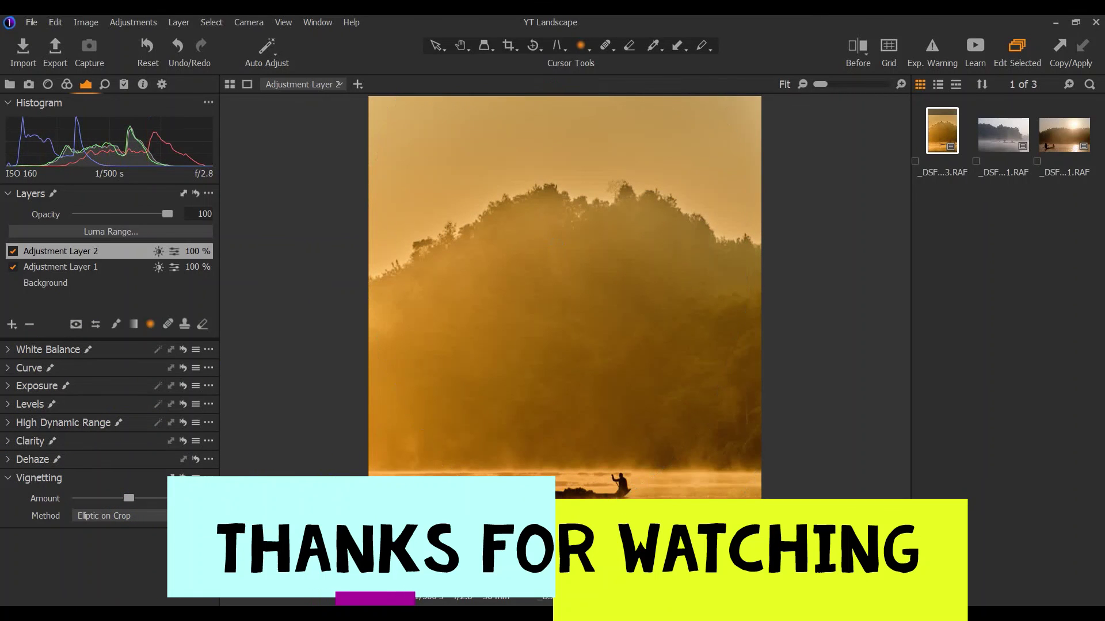